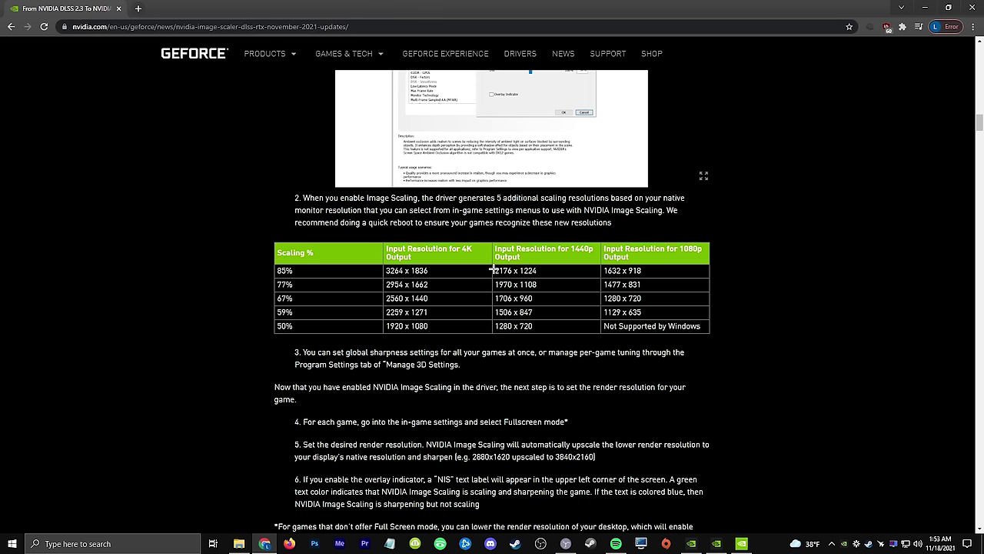
Compare the article's scaling resolution table with the NVIDIA Control Panel's resolution list and Image Scaling setting, and close both windows
left_click_drag(492, 269, 544, 311)
left_click(541, 274)
left_click(749, 536)
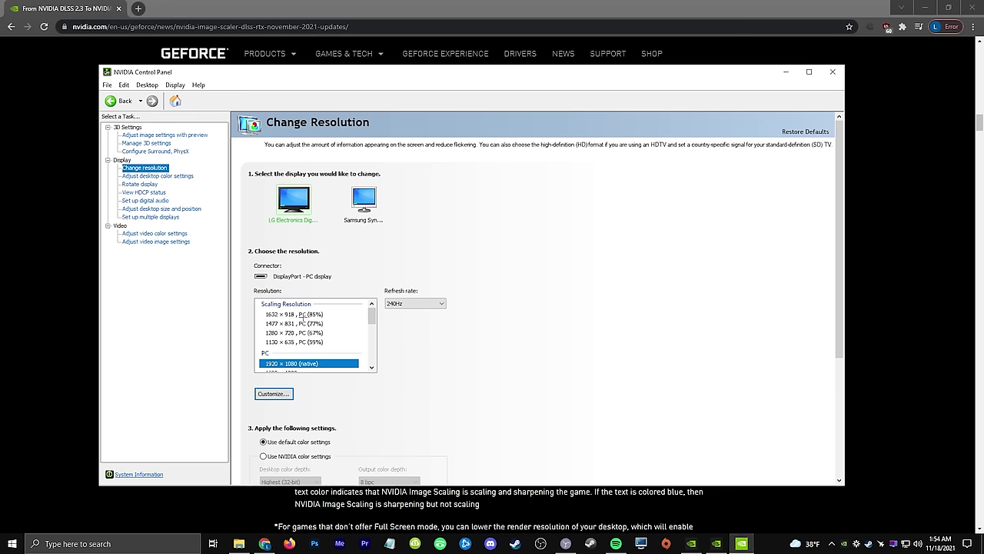
left_click(146, 143)
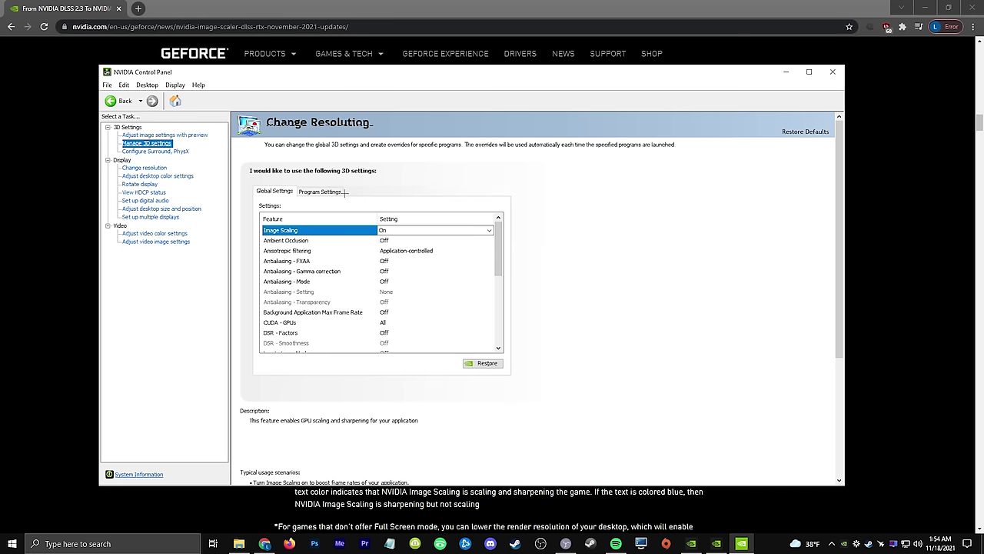
left_click(312, 193)
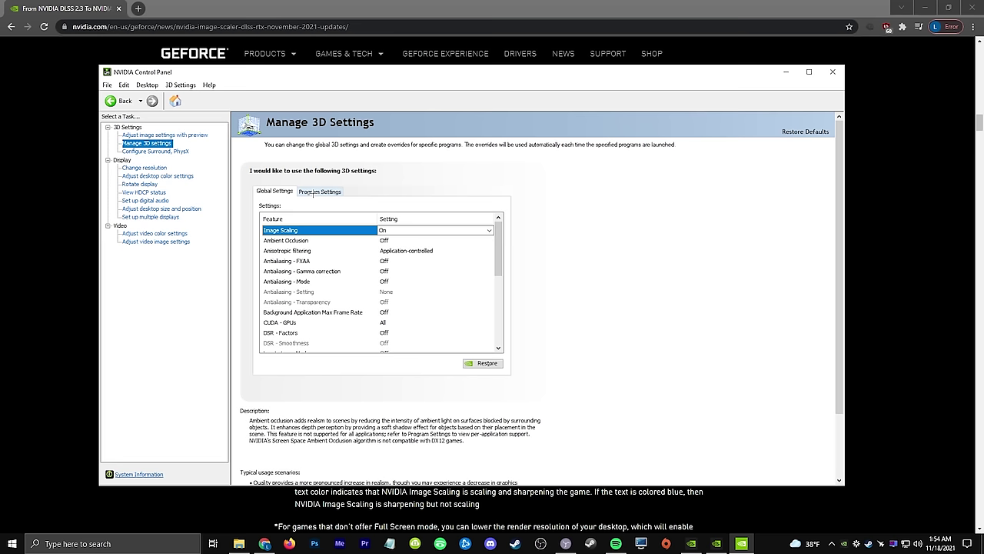
left_click(148, 168)
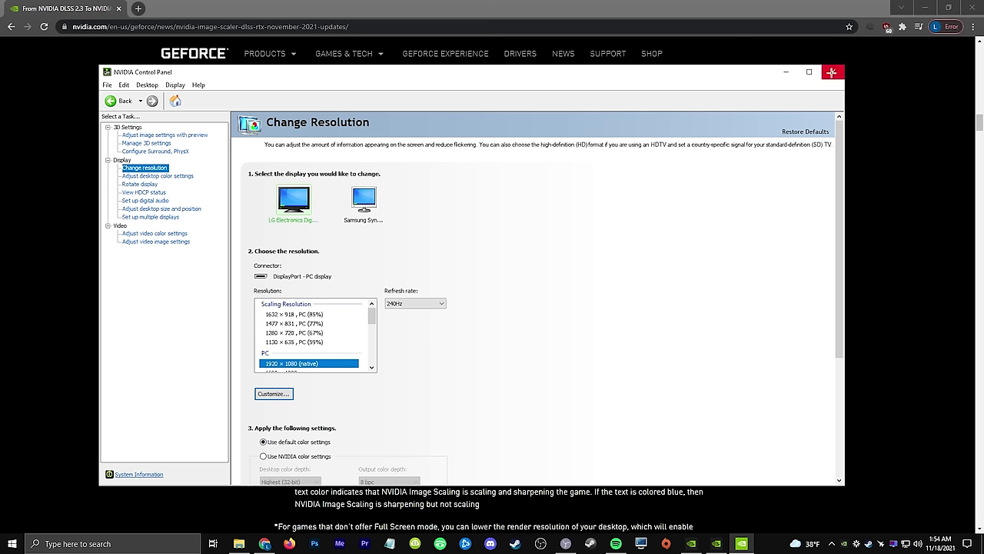
left_click(831, 72)
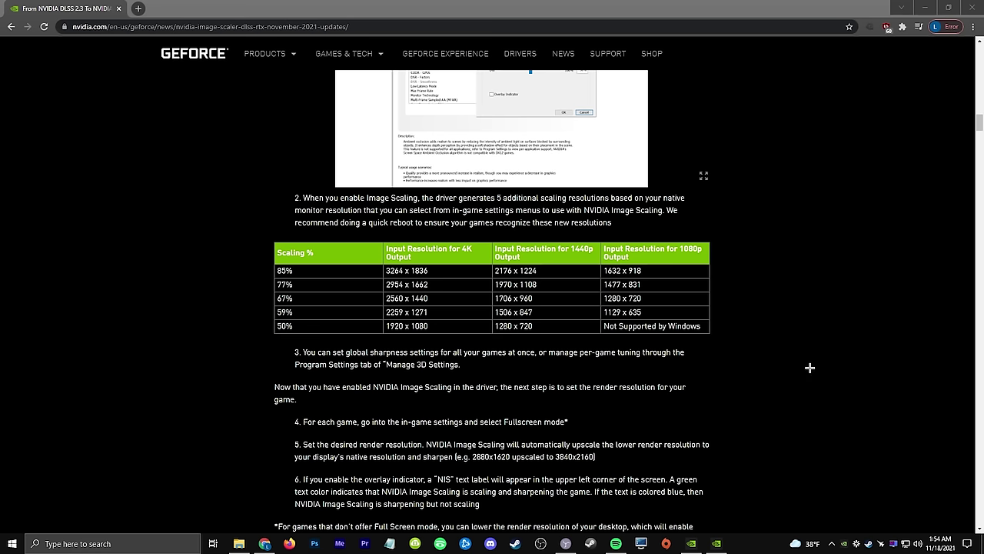
left_click(971, 7)
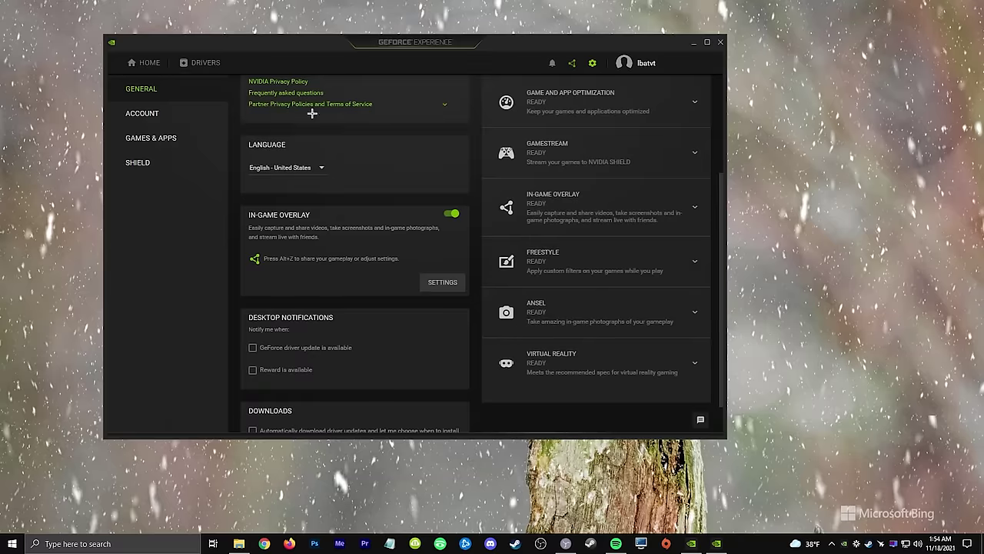
Review the Apex Legends details, the driver page and the general in-game overlay settings in GeForce Experience
left_click(147, 63)
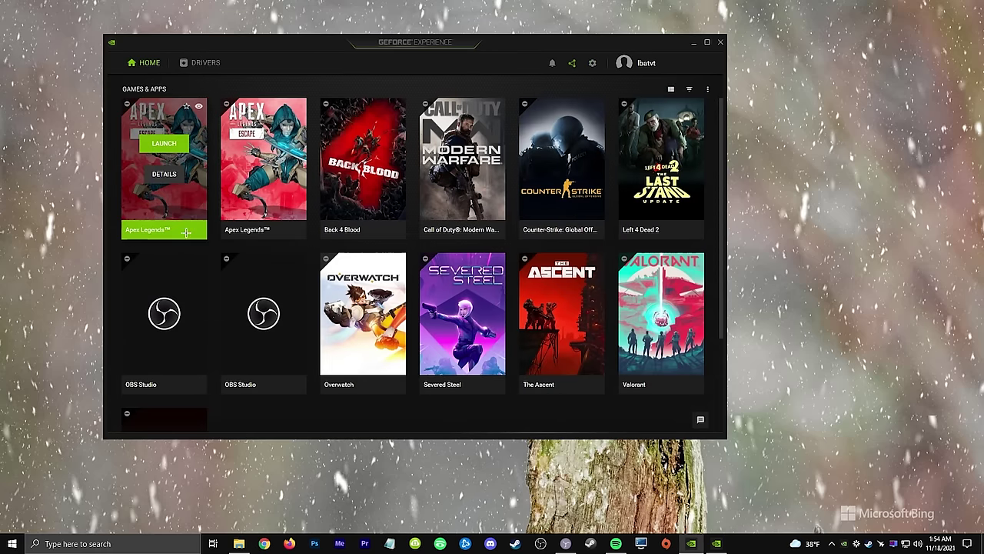
left_click(170, 176)
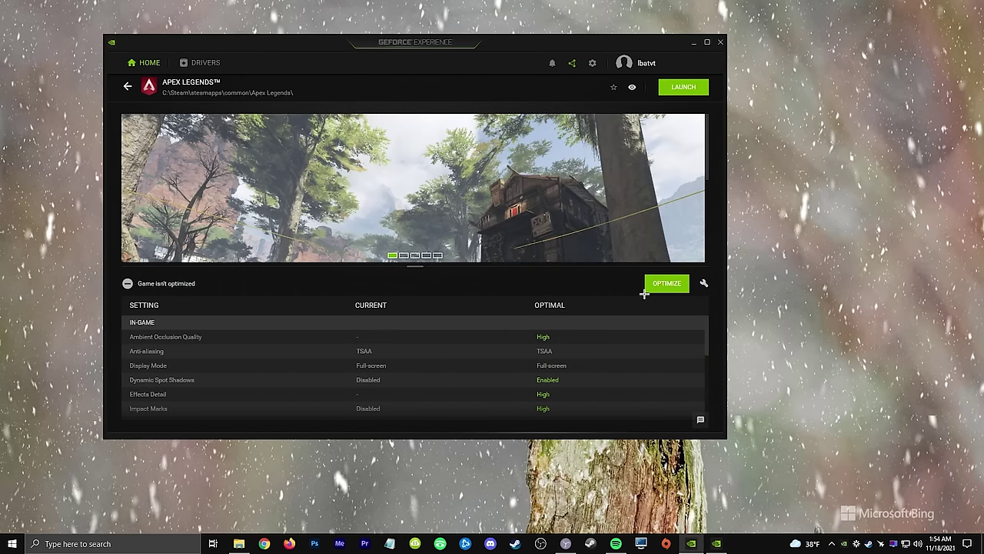
left_click(201, 62)
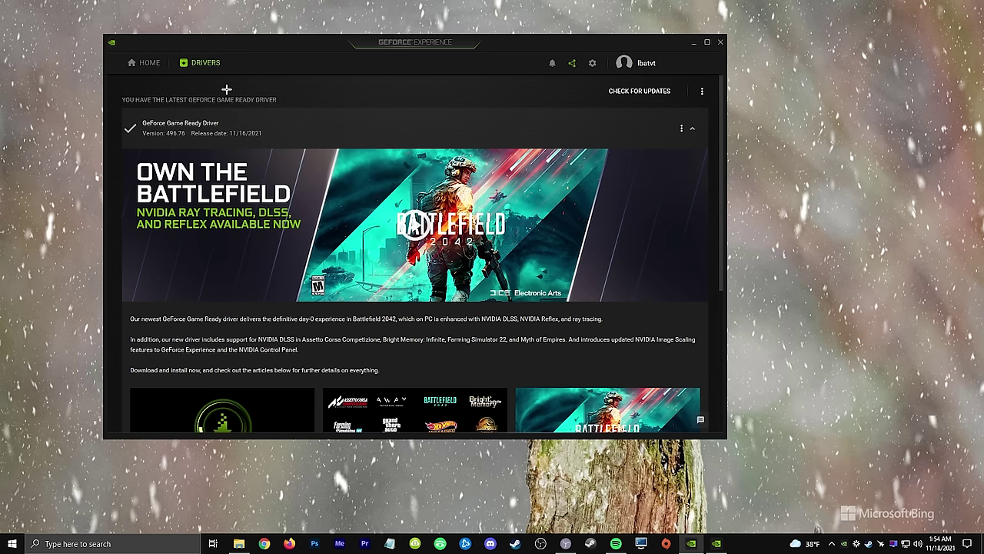
left_click(592, 63)
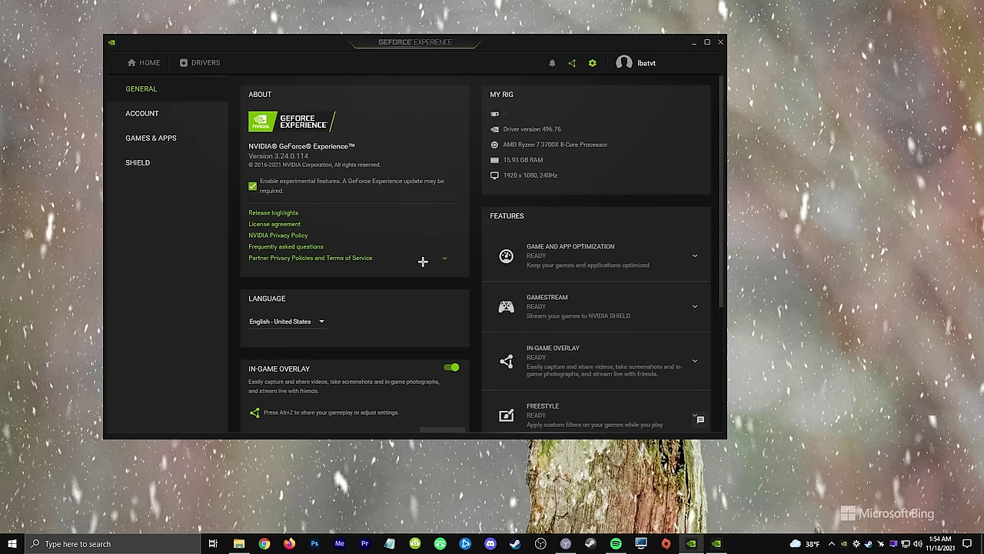
scroll(423, 261, "down", 2)
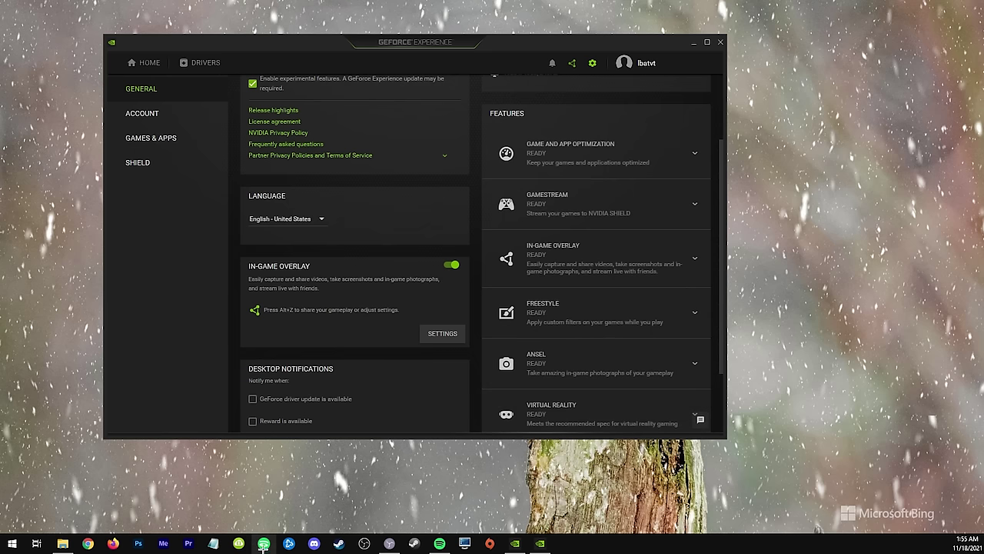
Launch Apex Legends from Steam and continue past the title screen to the lobby
right_click(339, 543)
left_click(339, 287)
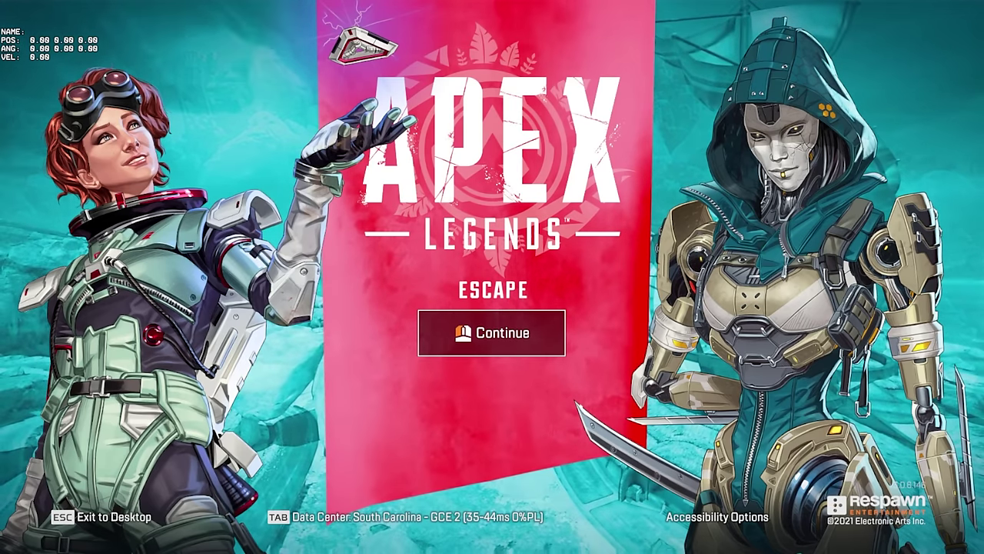
left_click(542, 231)
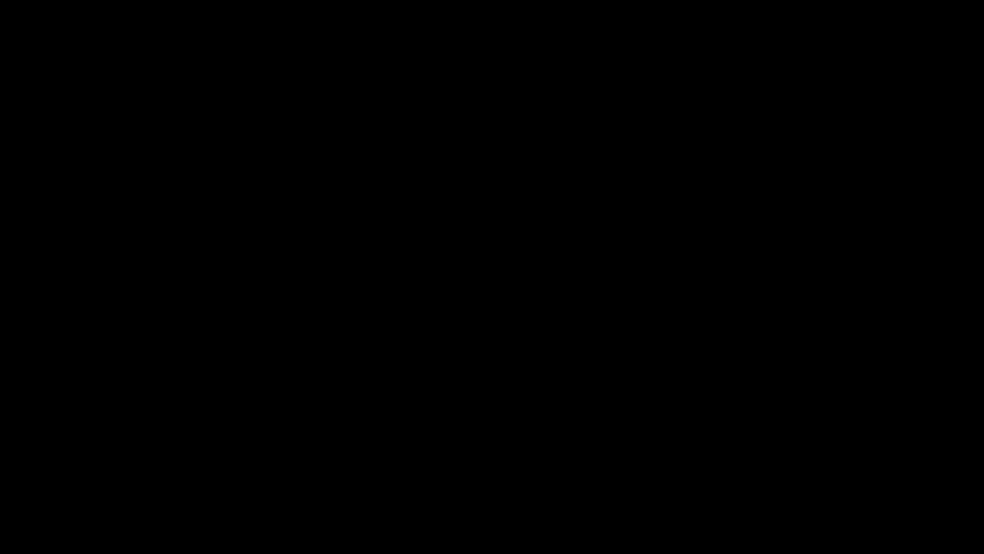
key("Escape")
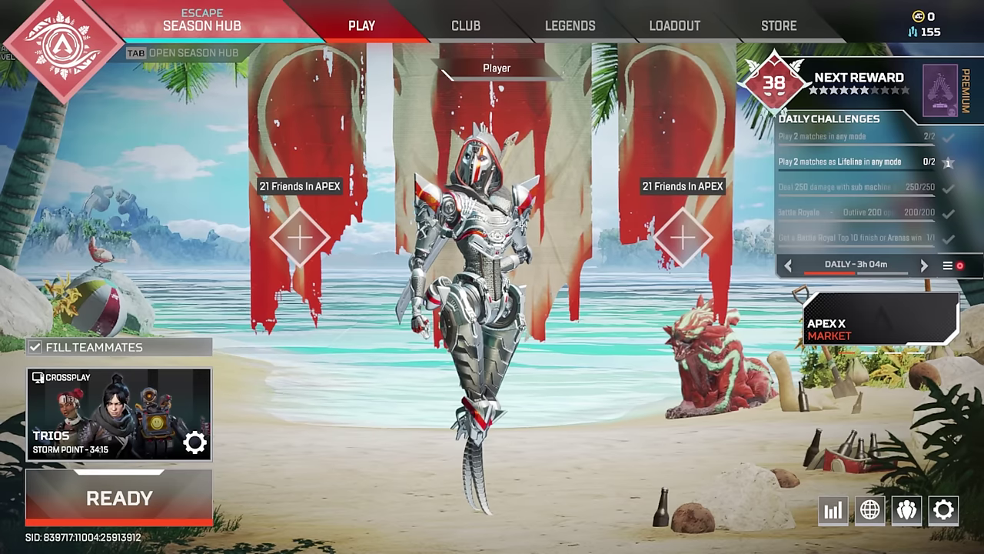
Set the game's resolution to 1920 x 1080 (native) in the video settings, apply it and keep the change
left_click(958, 516)
left_click(534, 297)
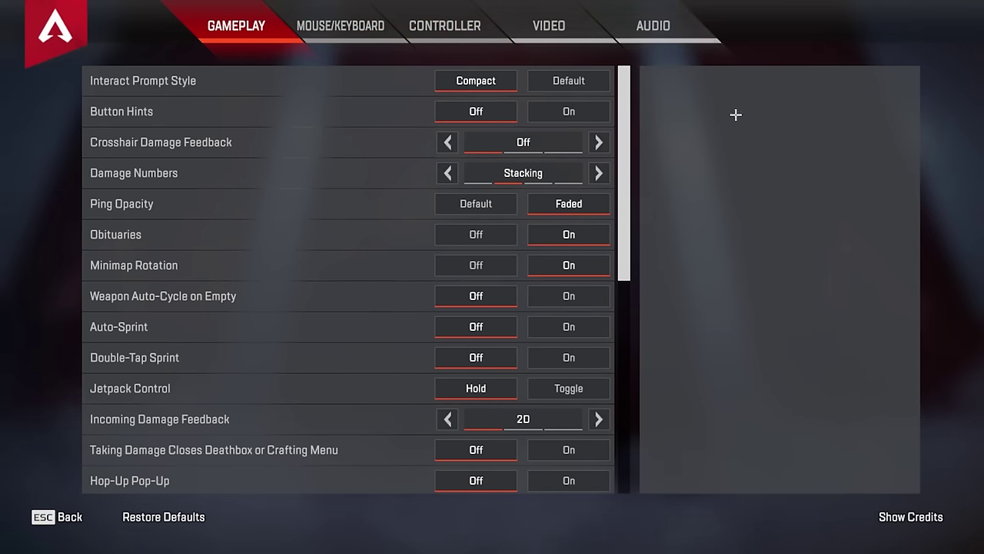
left_click(585, 11)
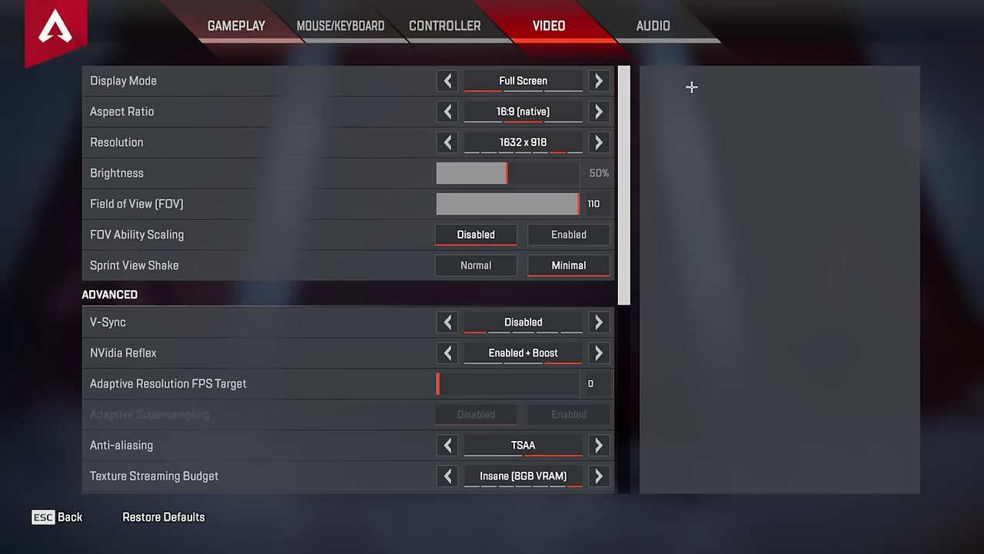
left_click(599, 142)
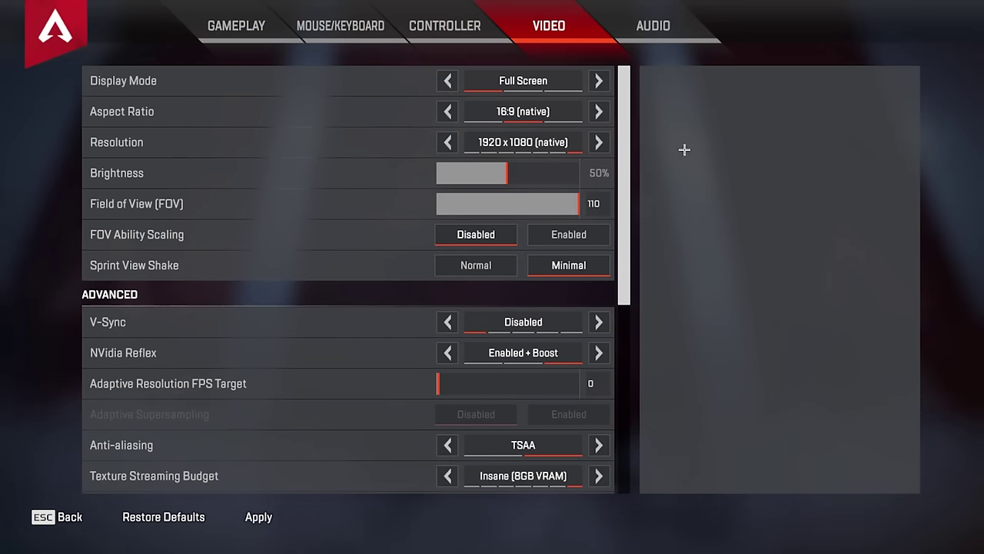
left_click(258, 517)
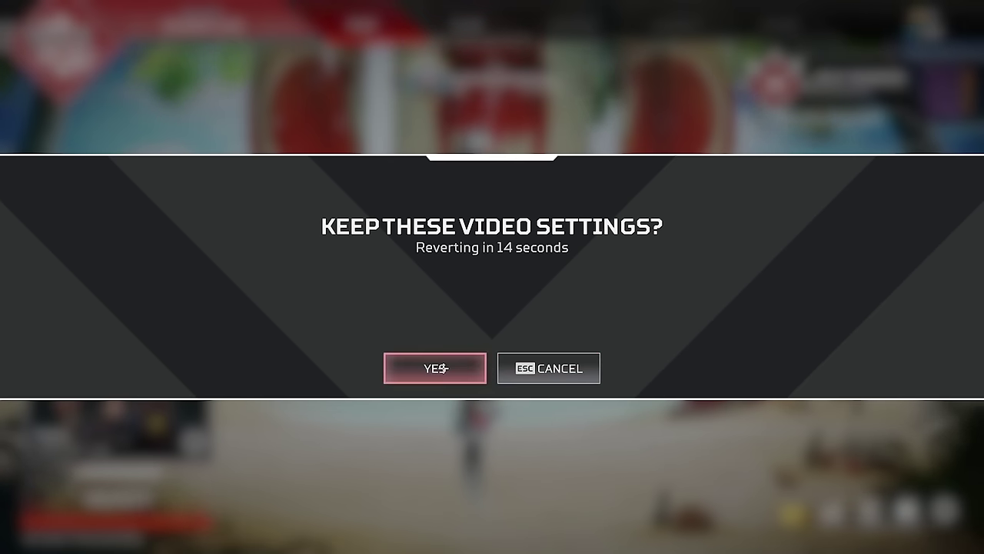
left_click(435, 368)
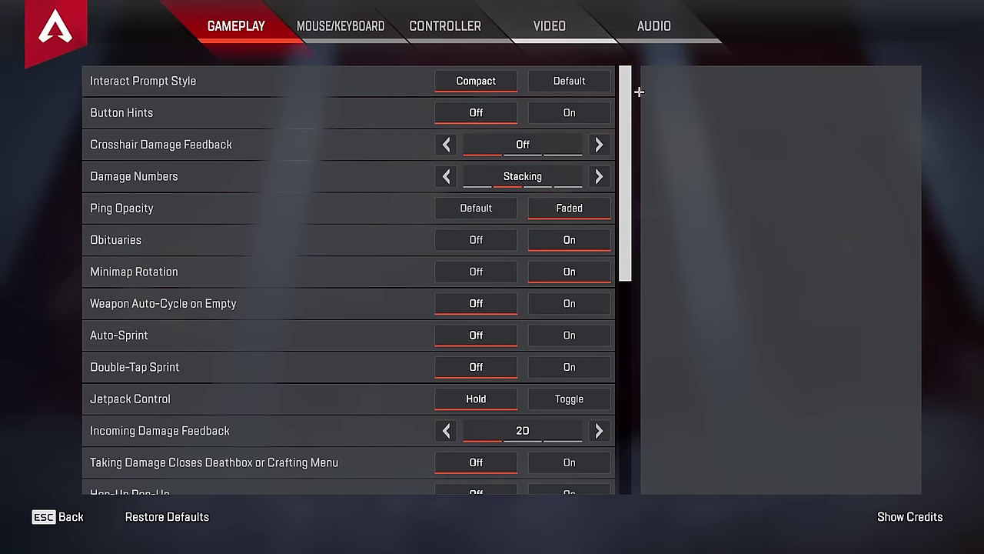
Return to the video settings and cycle the resolution down through the lower options to 1360 x 768
left_click(543, 19)
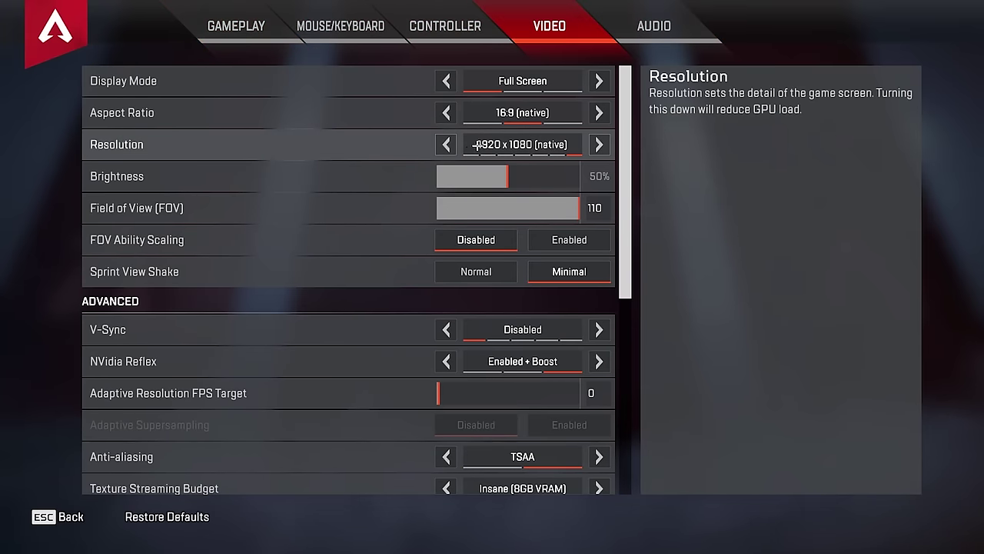
left_click(446, 145)
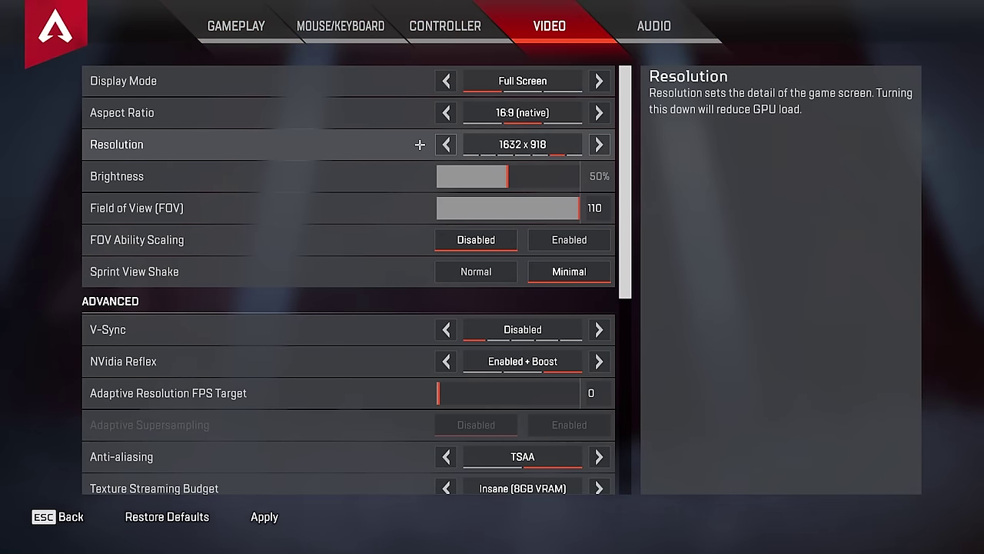
left_click(447, 144)
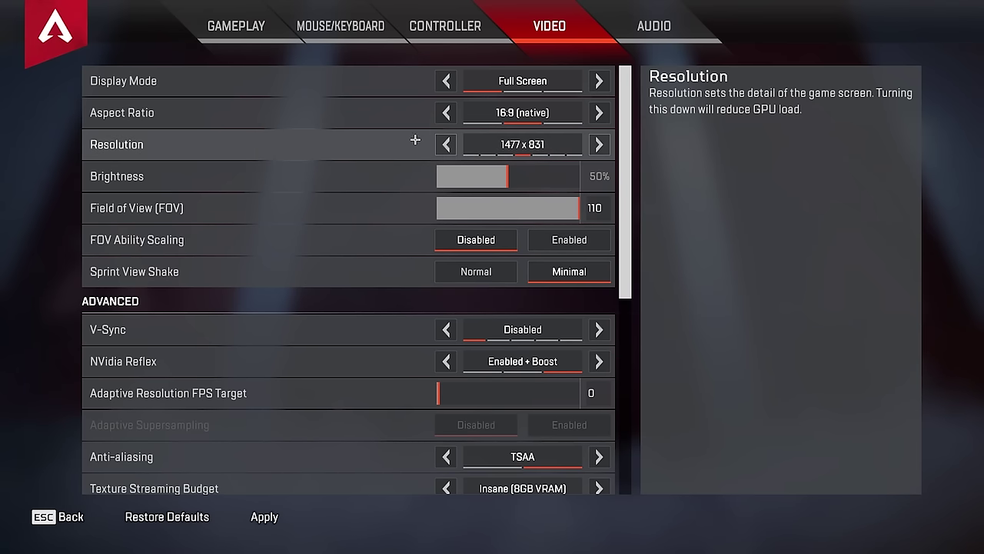
left_click(446, 144)
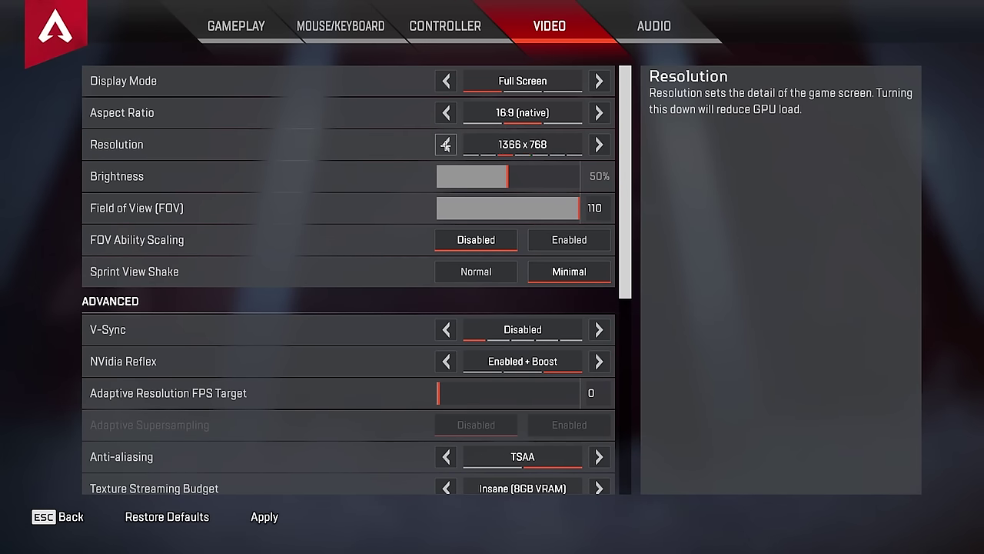
left_click(446, 145)
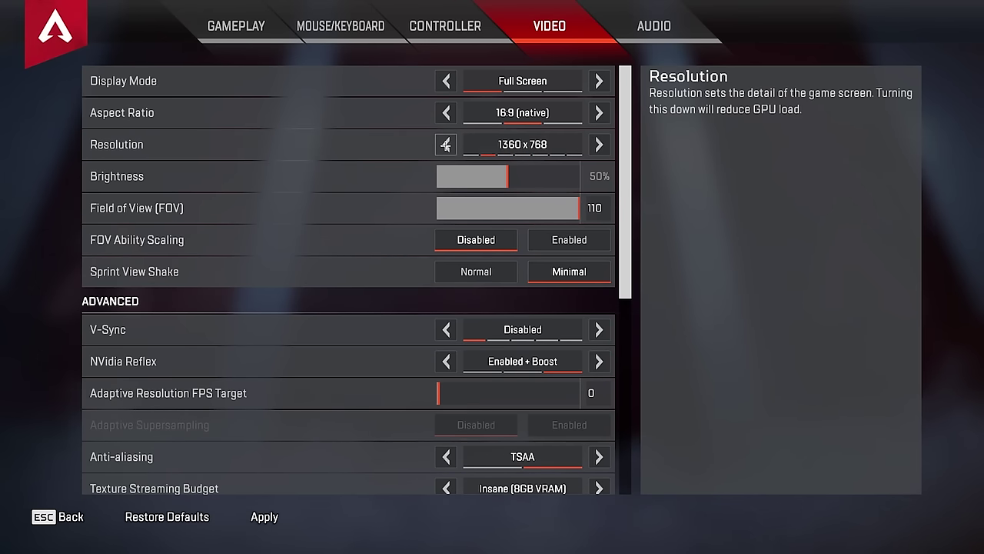
Set the game's resolution to 1632 x 918, apply it and keep the new video settings
left_click(598, 144)
left_click(598, 145)
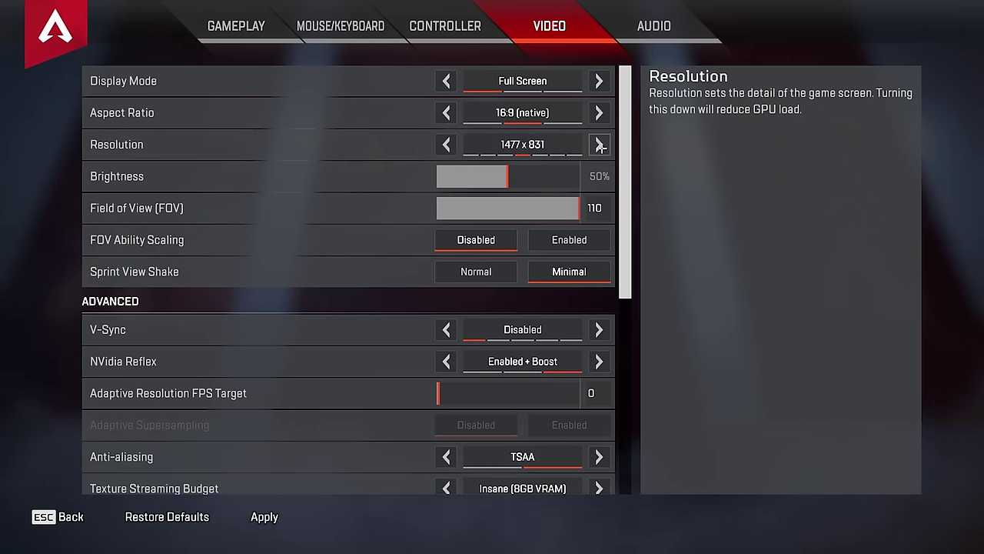
left_click(599, 145)
left_click(599, 144)
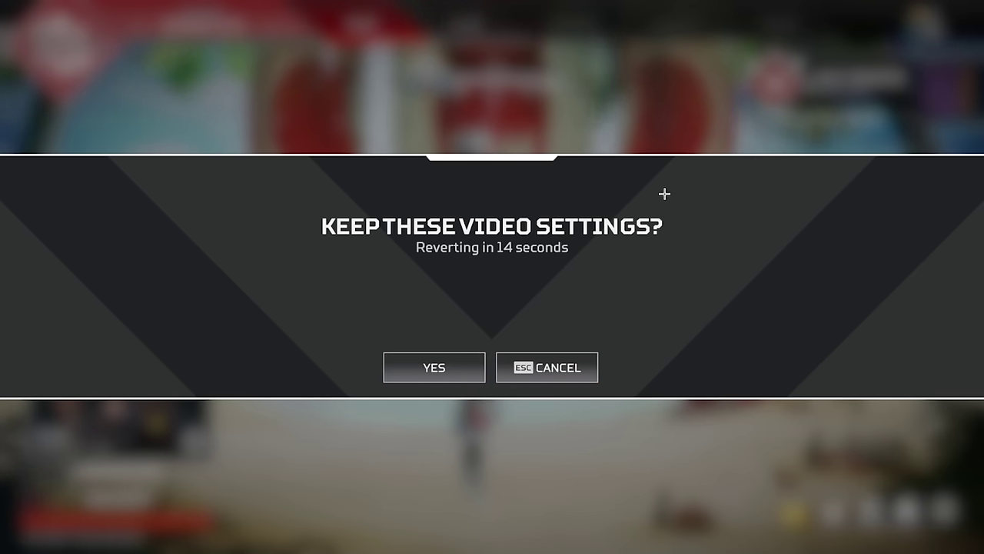
left_click(435, 372)
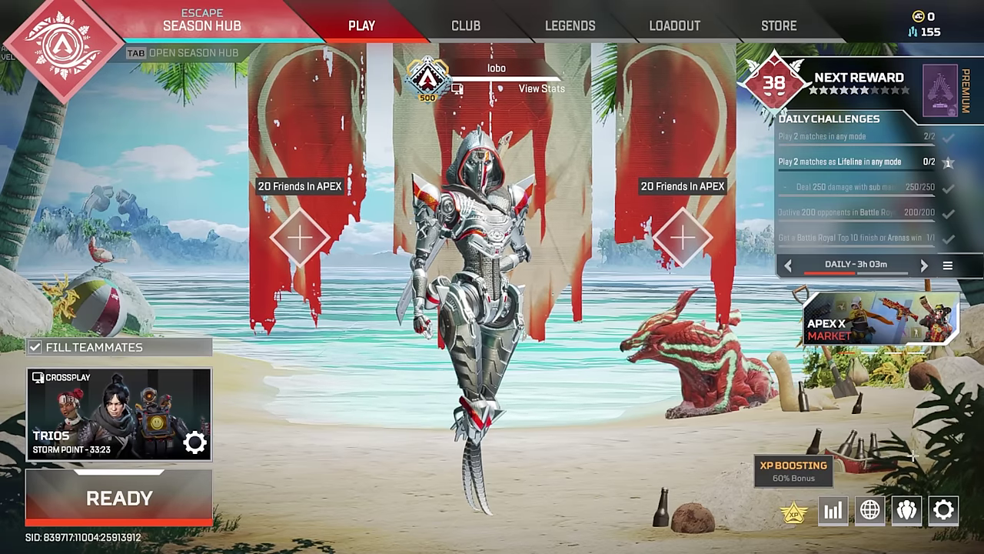
Reopen the game's video settings from the lobby to check the applied resolution
key("Escape")
left_click(551, 297)
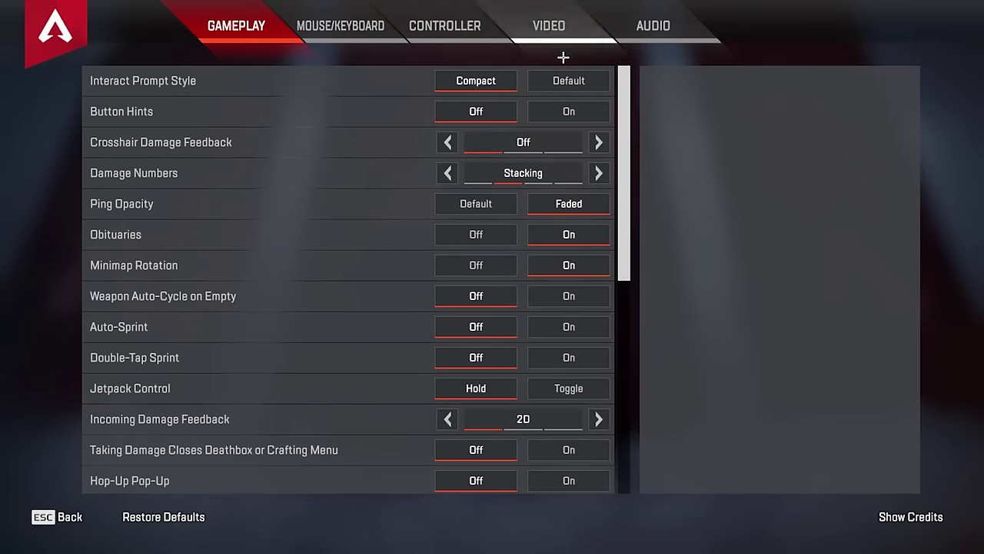
left_click(549, 26)
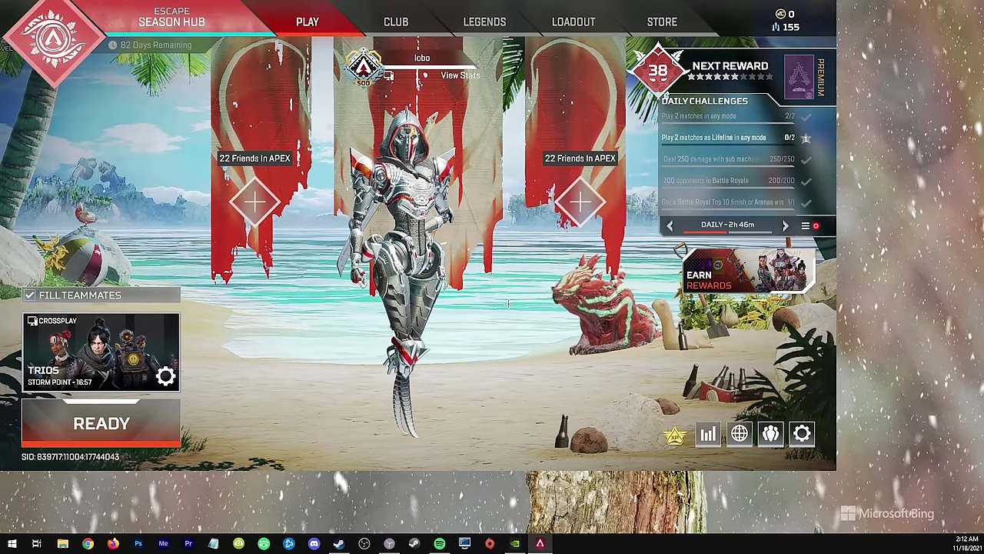
Open the Game filter in the GeForce Experience overlay to inspect the Image Sharpening control, and close the overlay
key("alt+z")
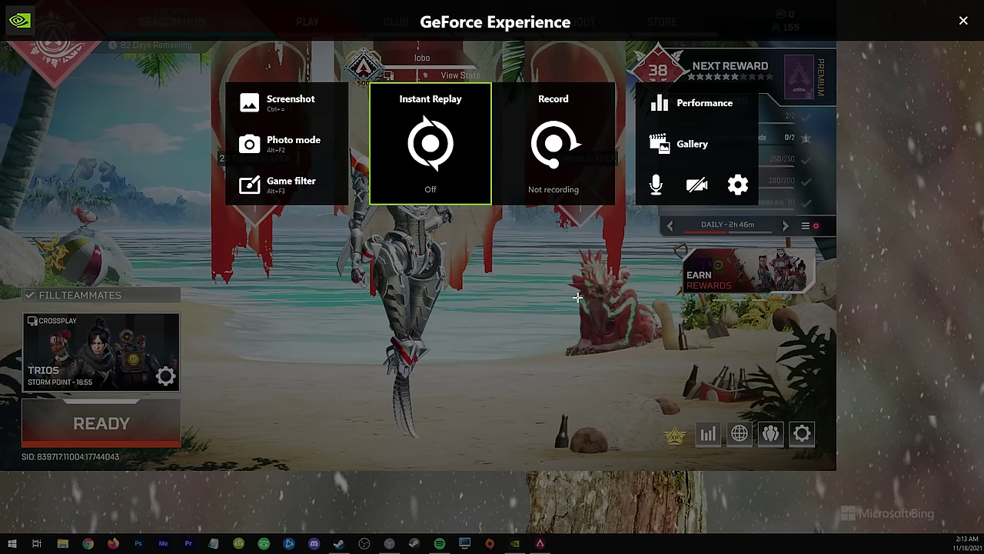
left_click(336, 191)
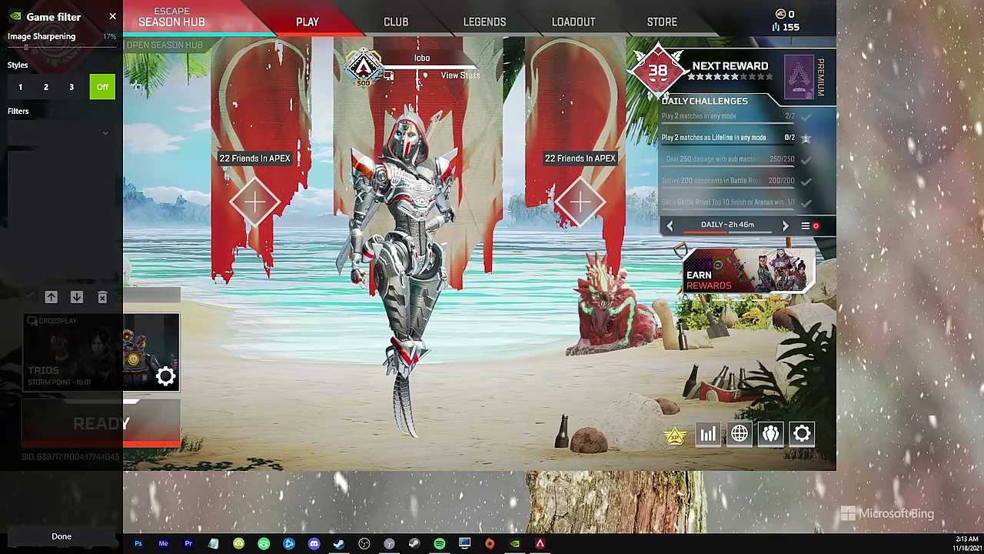
key("alt+z")
key("alt+z")
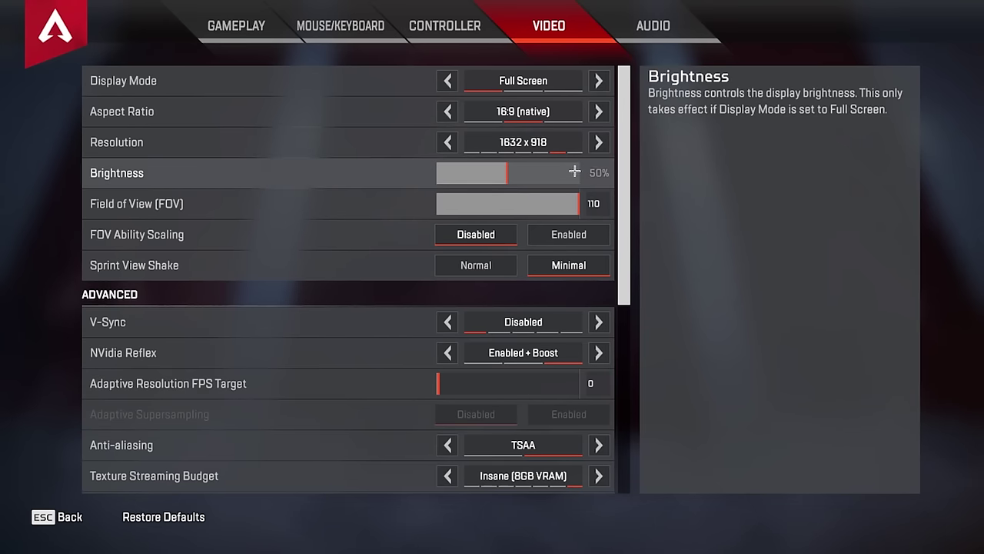
Examine the advanced video settings in the game, from V-Sync and NVidia Reflex to Anti-aliasing and the shadow options
left_click_drag(630, 240, 636, 314)
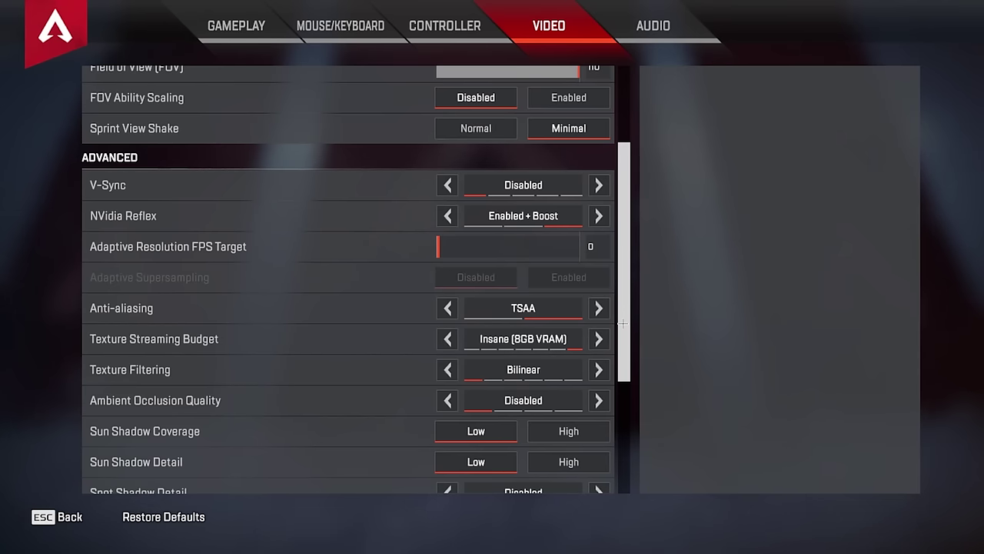
scroll(623, 323, "up", 3)
scroll(387, 345, "down", 1)
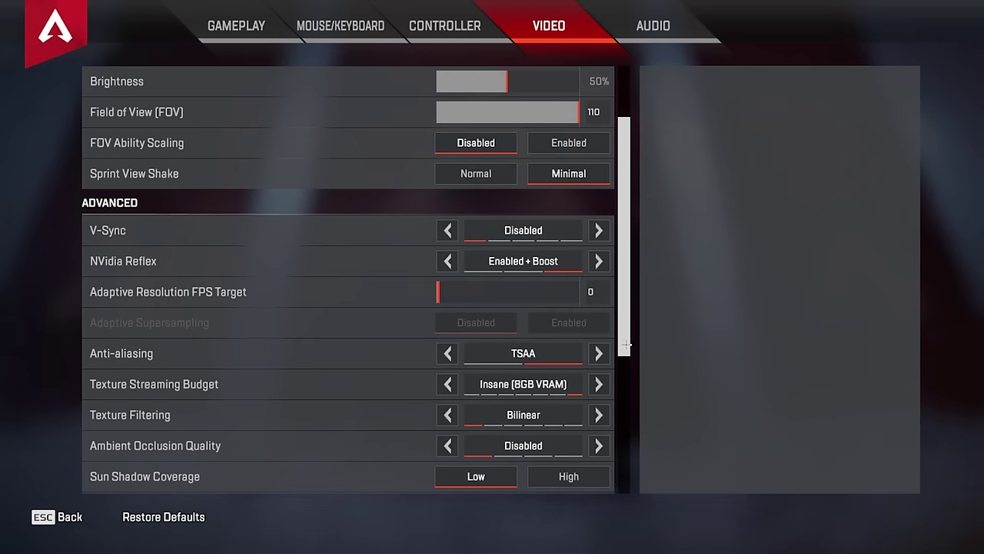
scroll(626, 345, "down", 1)
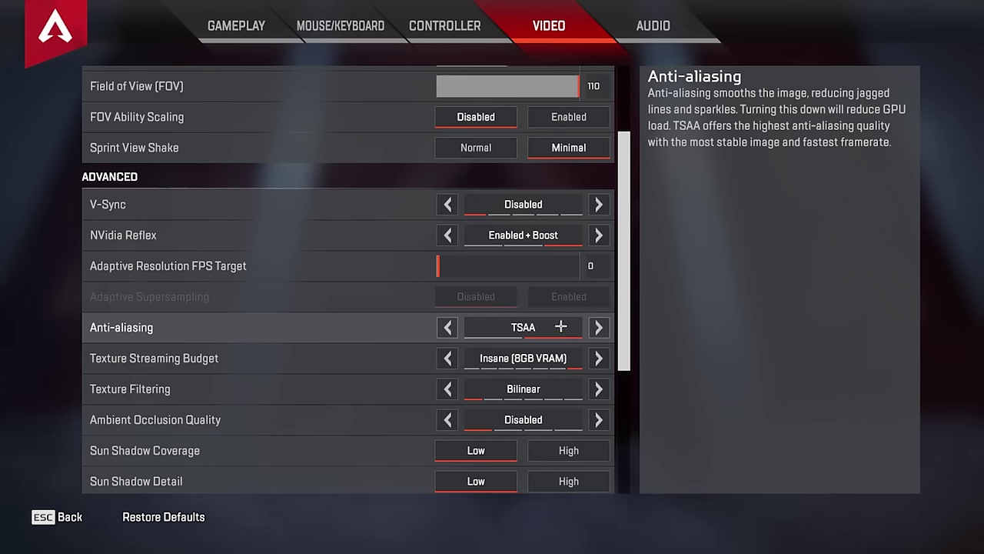
Review the texture options in the advanced video settings, trying another Texture Streaming Budget level and returning it to Insane (8GB VRAM)
scroll(579, 173, "up", 4)
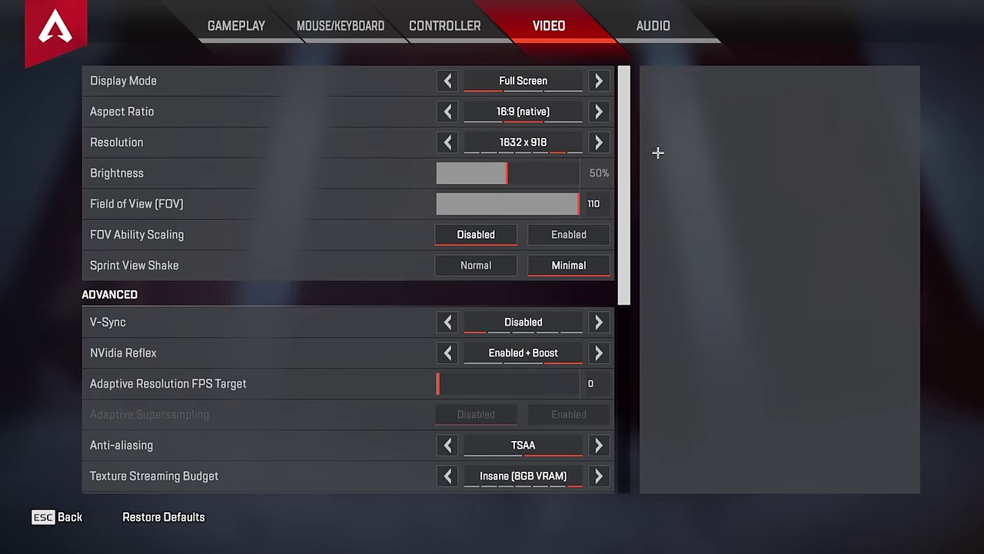
scroll(690, 325, "down", 6)
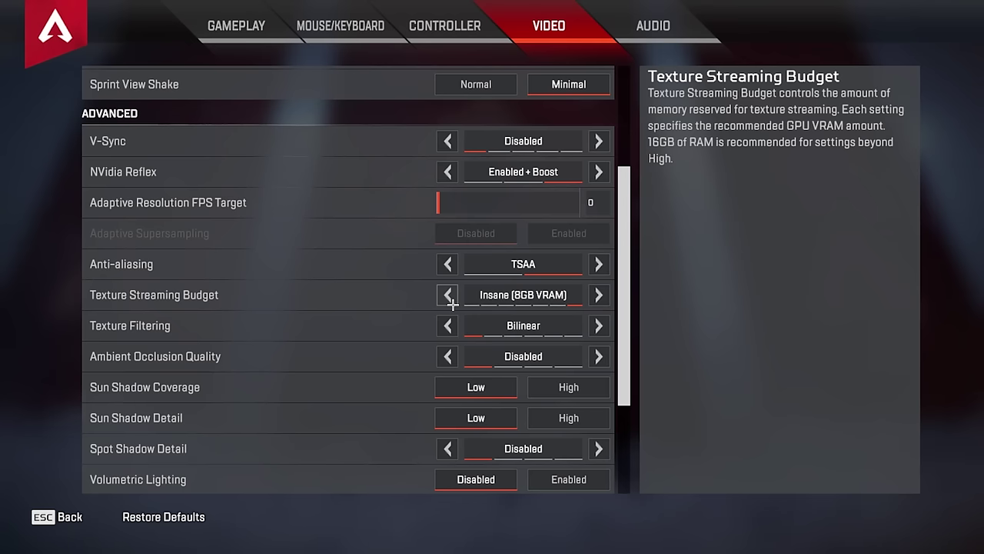
scroll(592, 286, "up", 1)
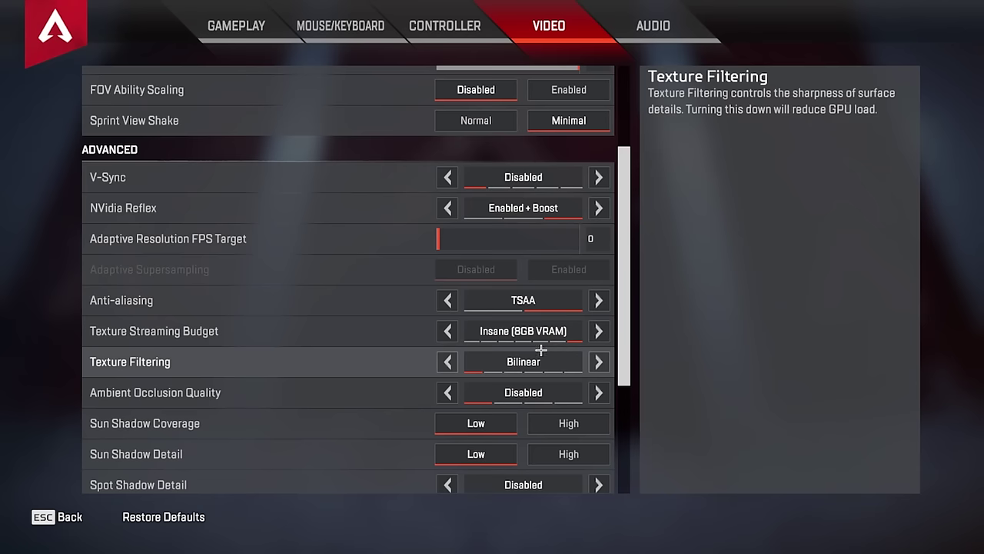
left_click(600, 332)
left_click(448, 332)
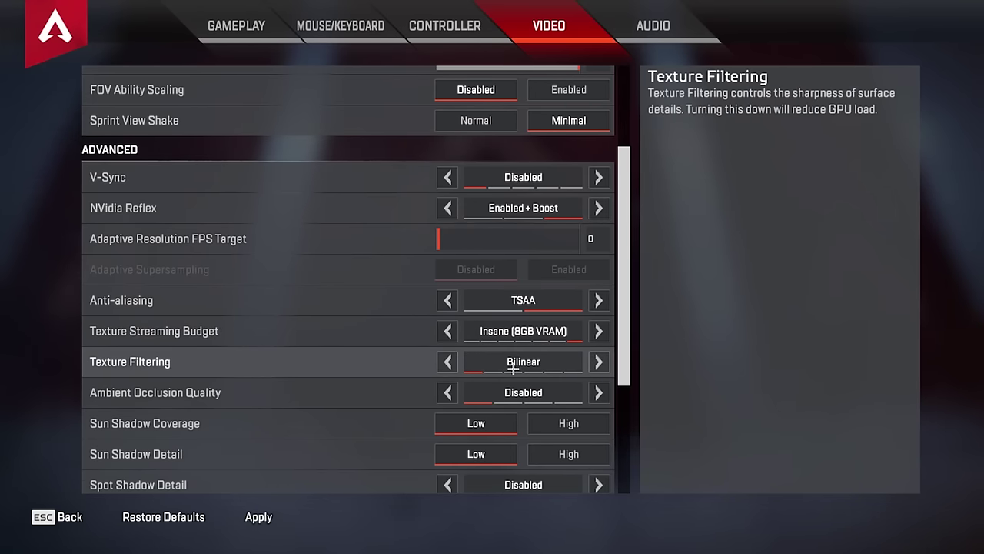
Examine the advanced video settings from V-Sync and Anti-aliasing through the shadow options to Model Detail, Effects Detail, Impact Marks and Ragdolls
scroll(586, 408, "down", 6)
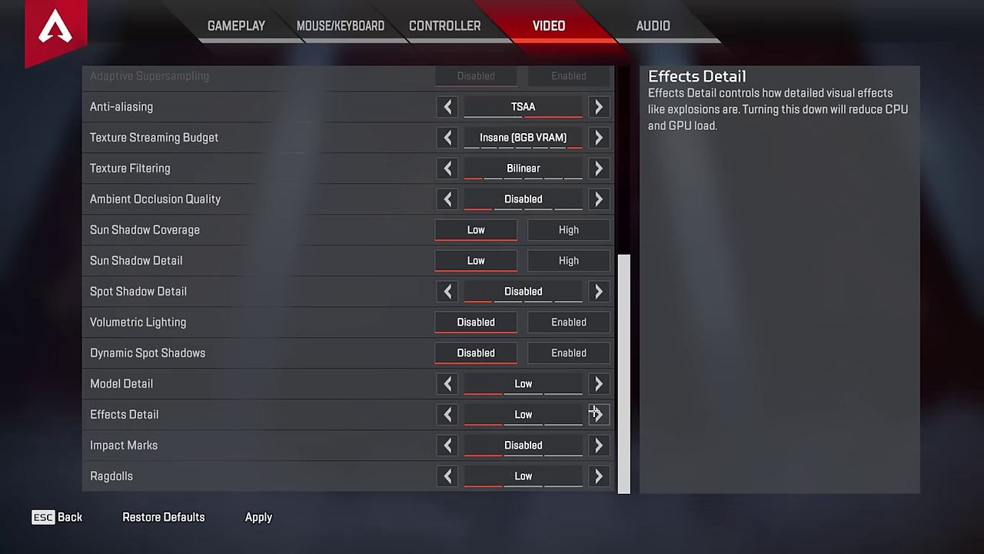
scroll(578, 303, "up", 5)
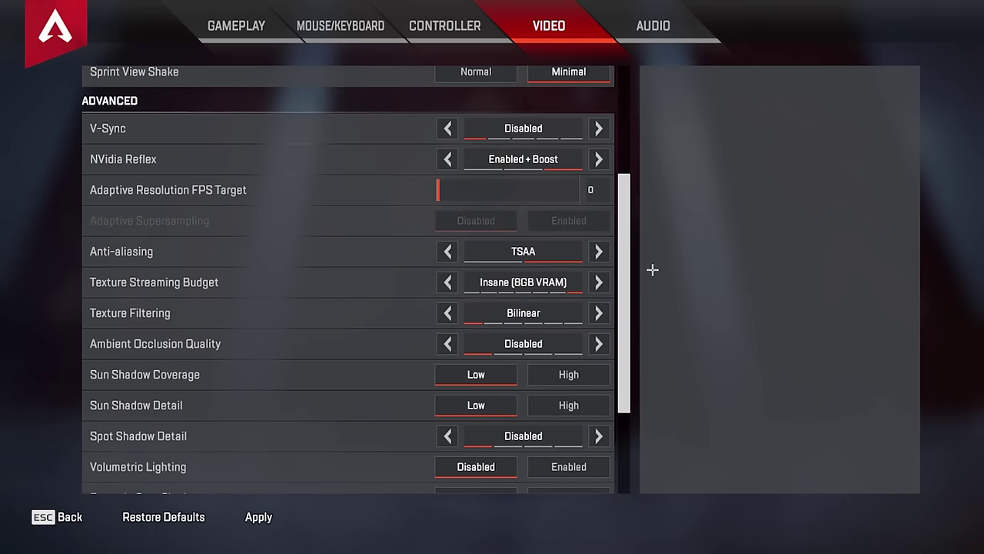
scroll(605, 312, "down", 5)
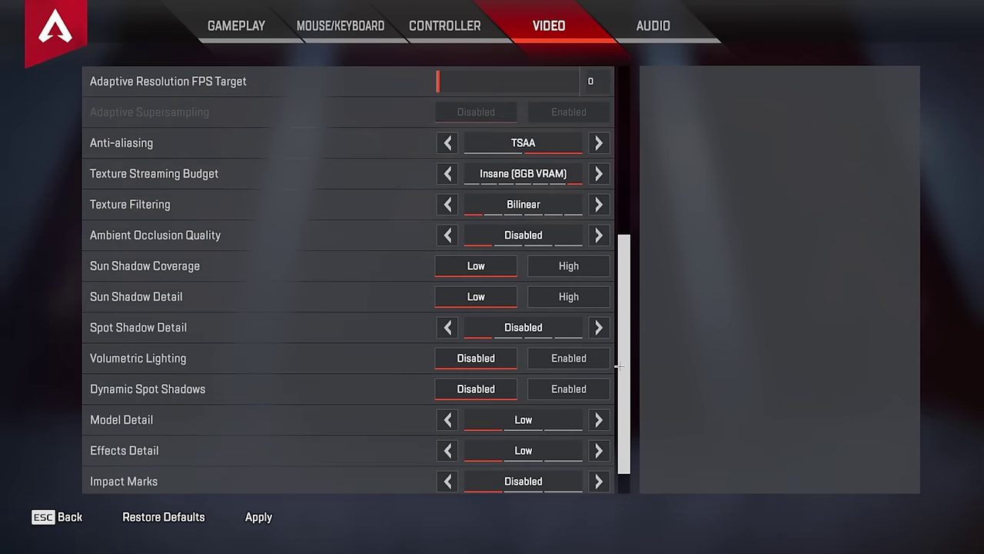
scroll(606, 389, "up", 1)
scroll(567, 424, "down", 1)
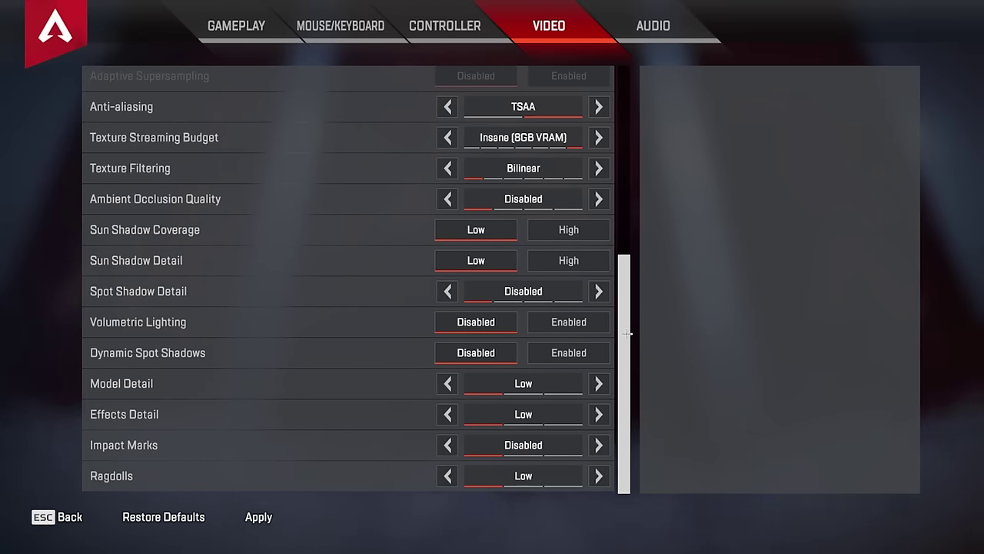
left_click_drag(627, 333, 612, 264)
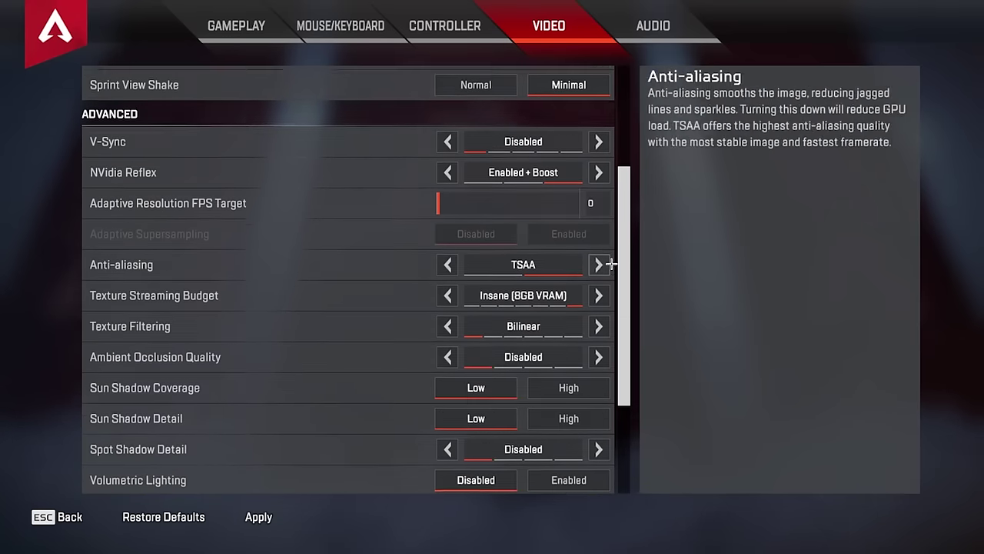
scroll(611, 264, "down", 2)
scroll(523, 308, "down", 1)
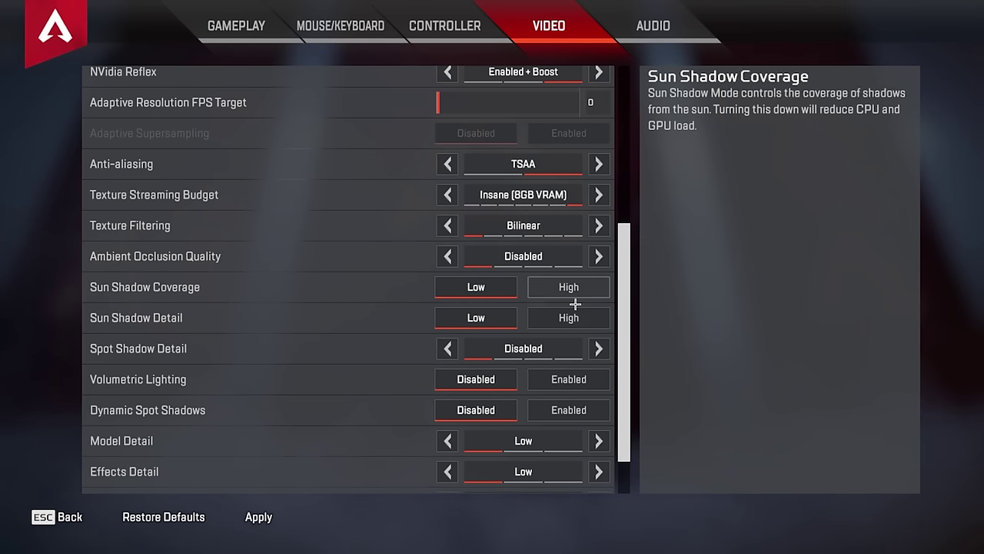
scroll(451, 354, "up", 5)
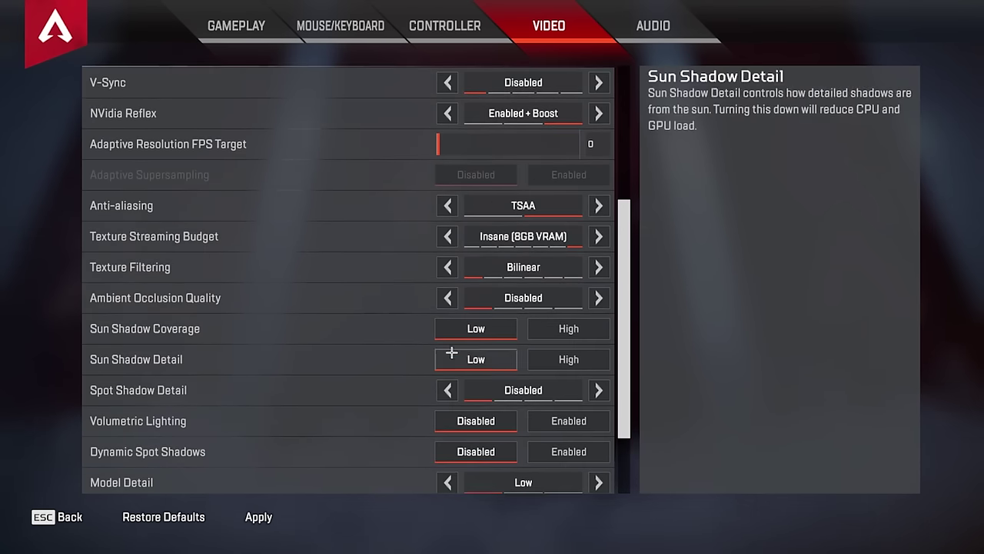
scroll(605, 362, "up", 3)
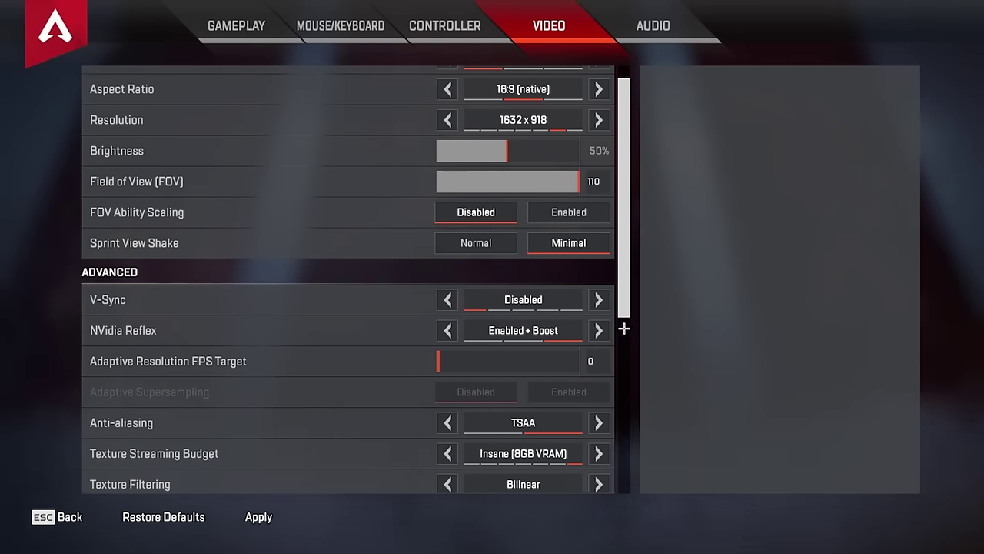
Set Impact Marks to Low, apply the change and return to the lobby
scroll(621, 325, "down", 10)
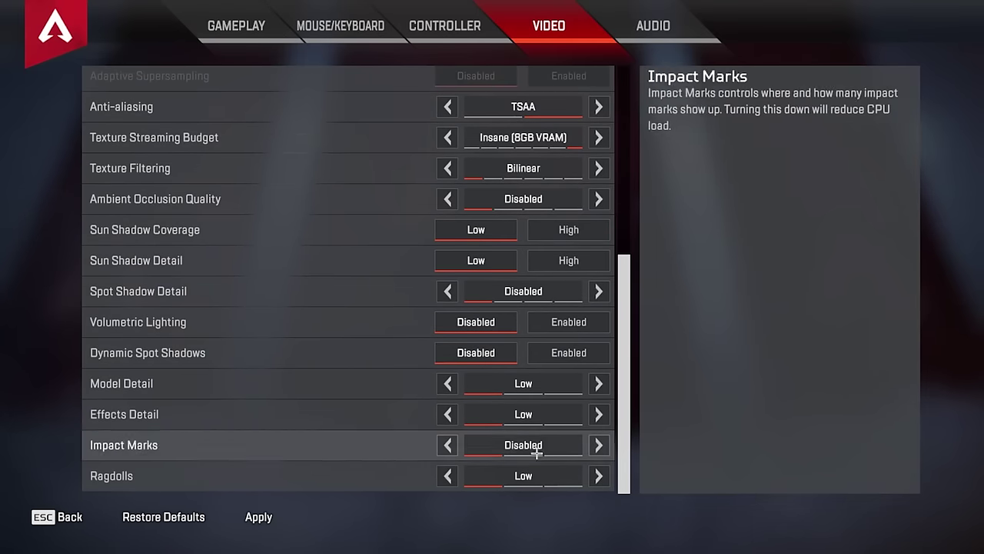
left_click(598, 444)
left_click(258, 517)
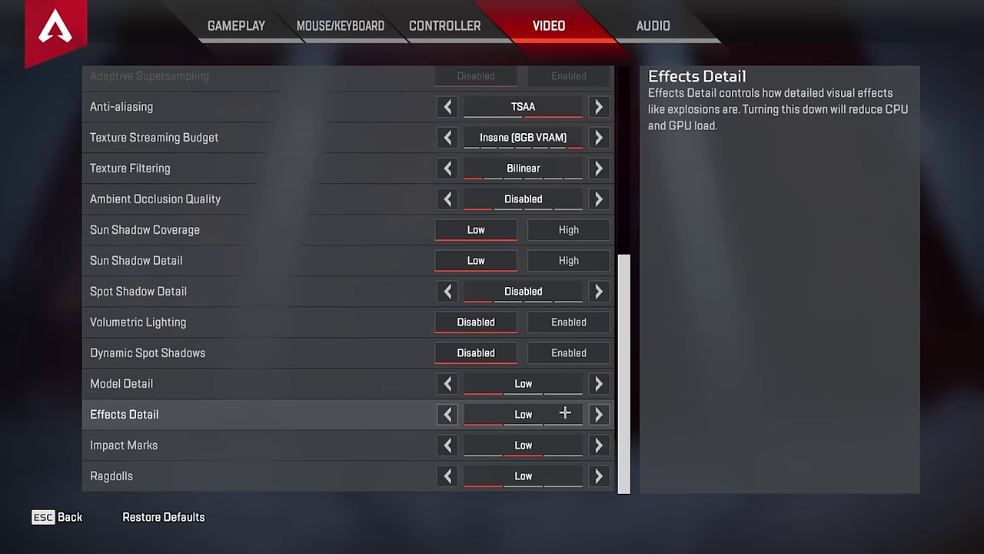
left_click_drag(631, 410, 614, 187)
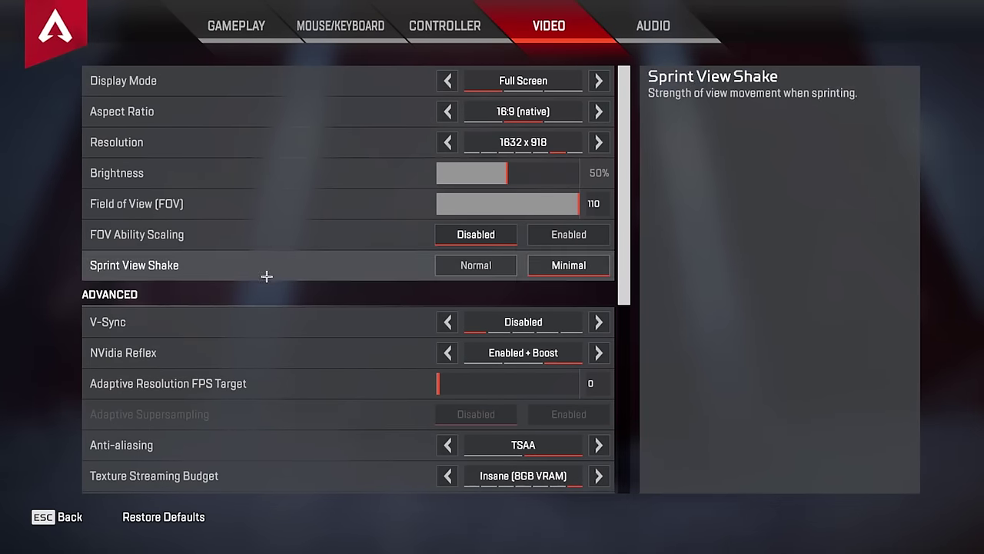
left_click(69, 515)
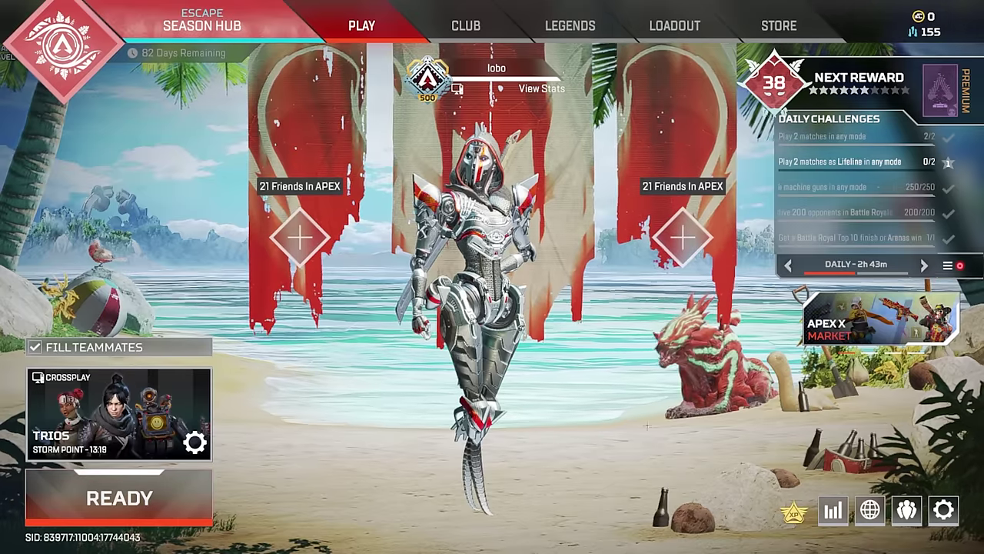
Reopen the video settings from the lobby to check the display options, and return to the lobby
key("Escape")
left_click(508, 284)
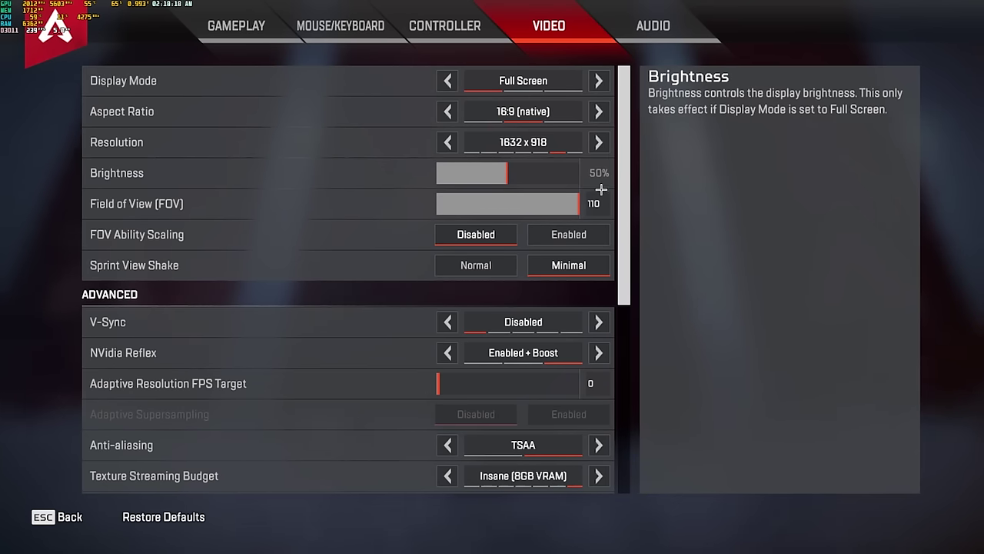
key("Escape")
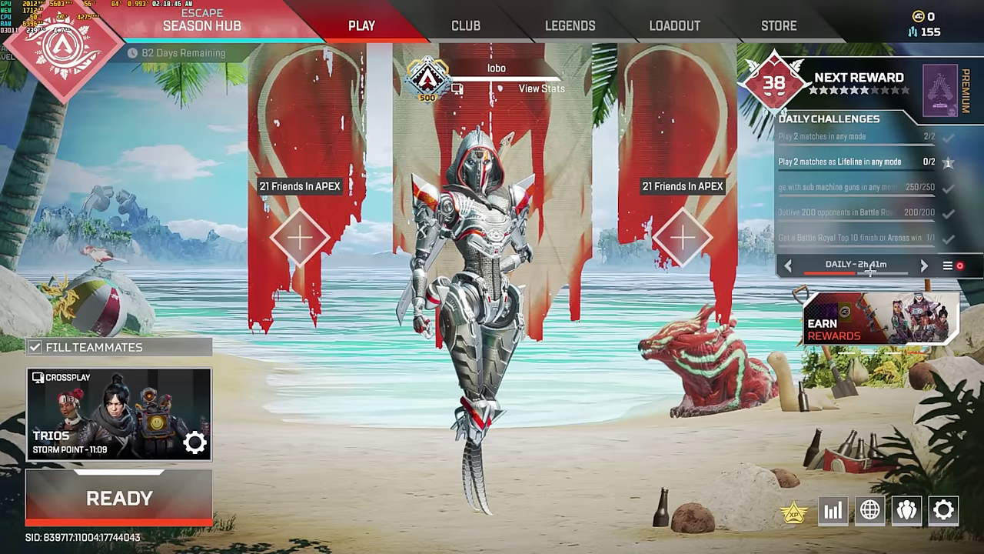
Reopen the game's video settings, select a resolution lower than 1632 x 918, apply it and keep the new video settings
key("Escape")
left_click(401, 283)
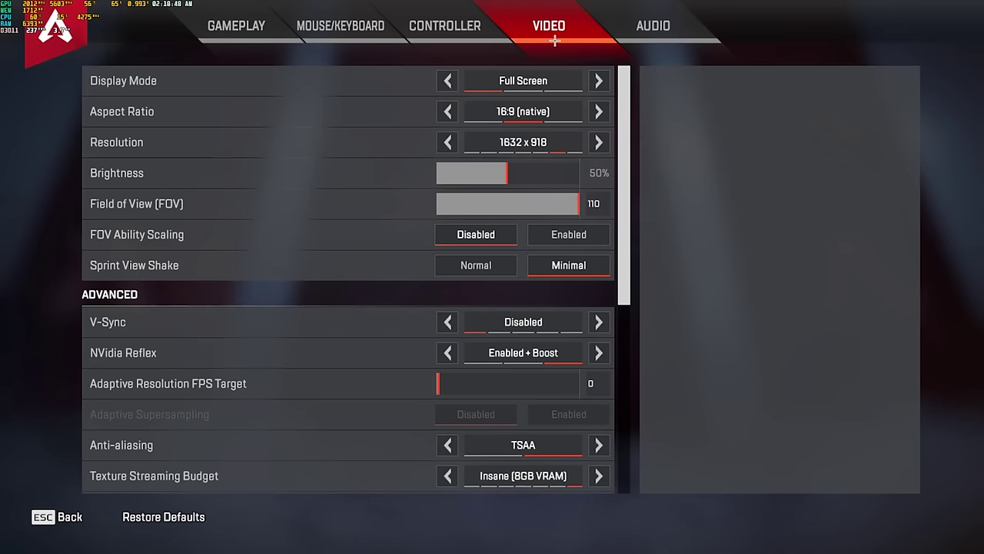
left_click(449, 142)
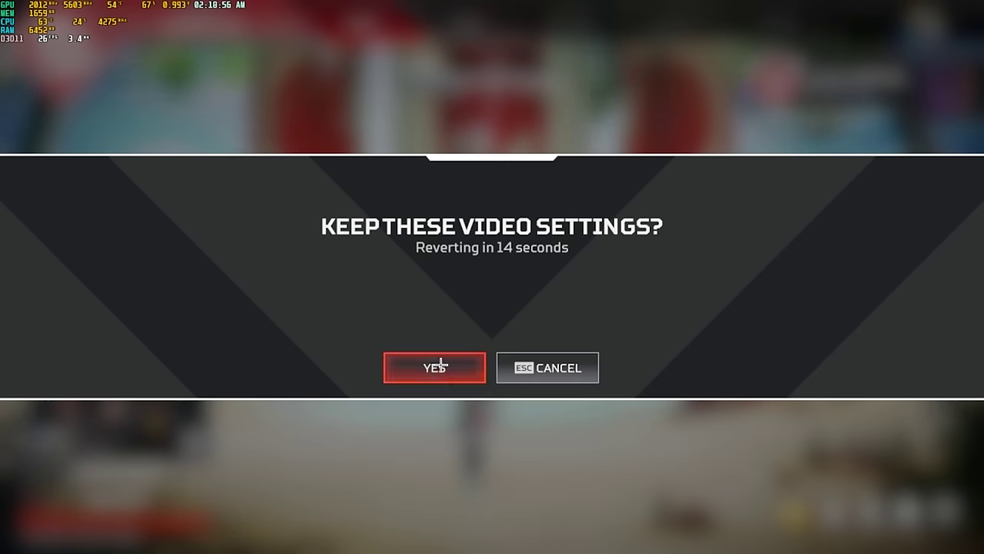
left_click(435, 367)
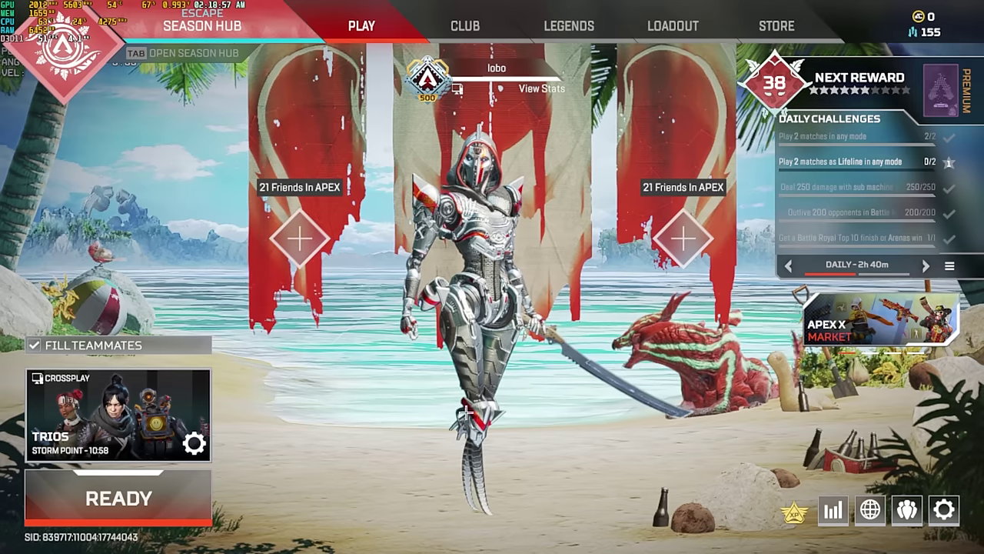